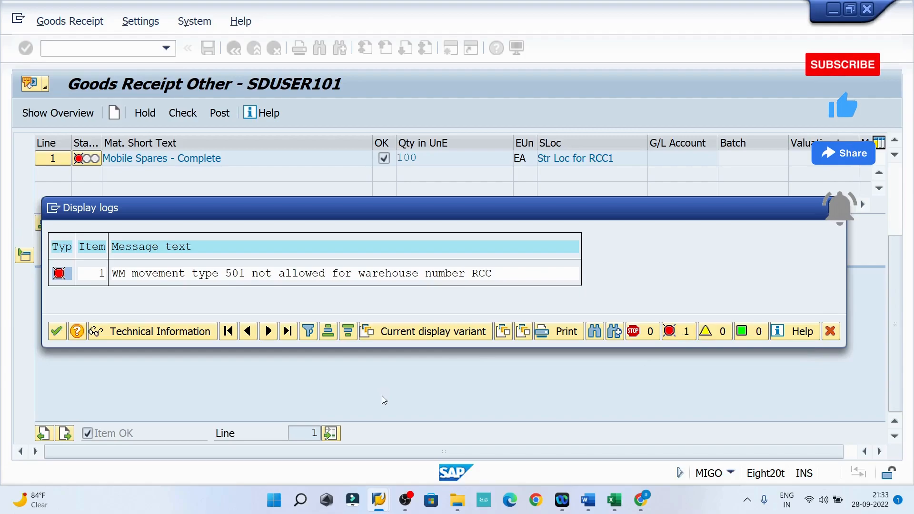
Switch to the SAP Easy Access session and open the SAP Reference IMG through transaction SPRO
click(379, 500)
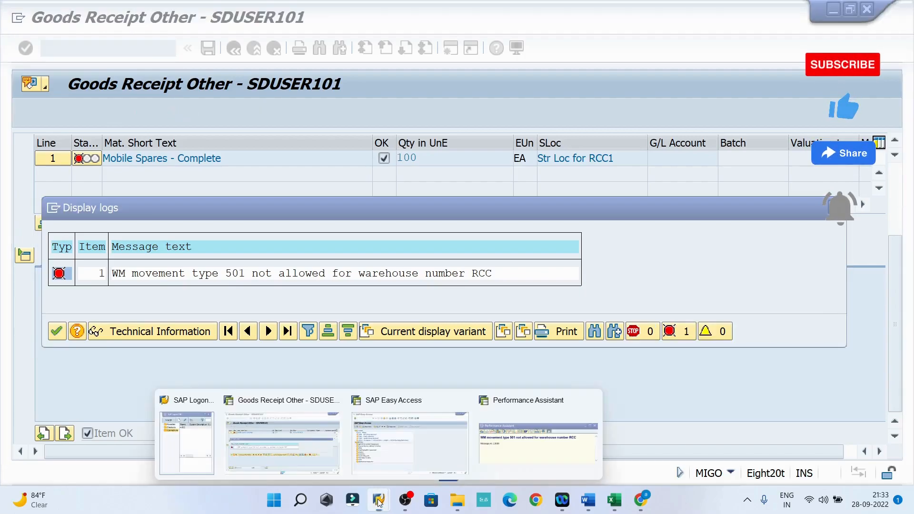
click(393, 458)
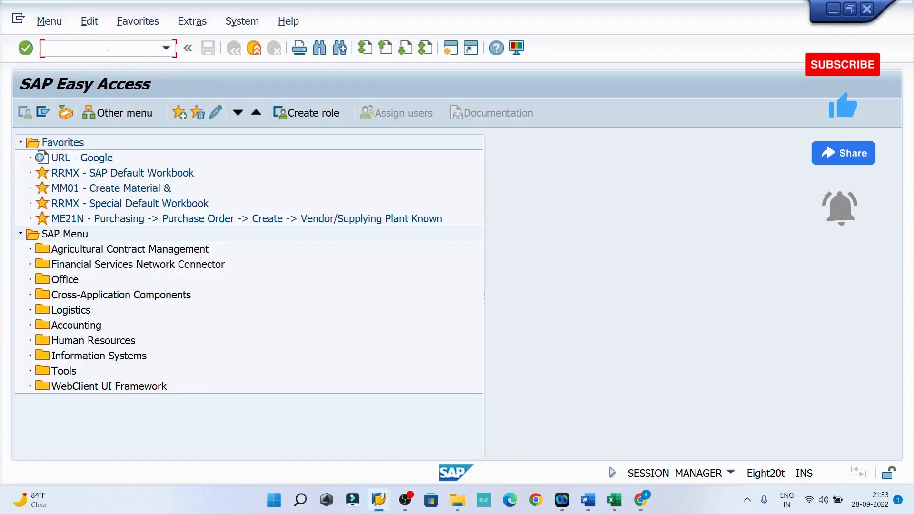
text(spro)
key(Return)
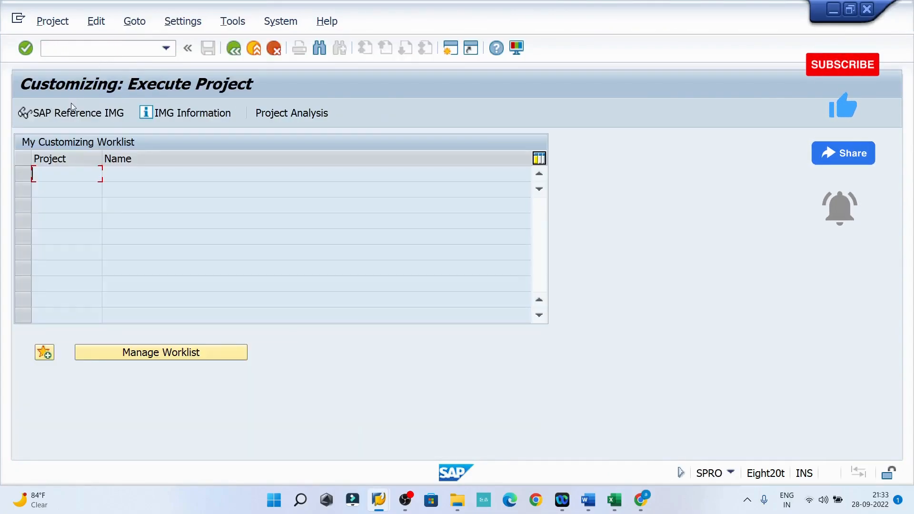
click(69, 113)
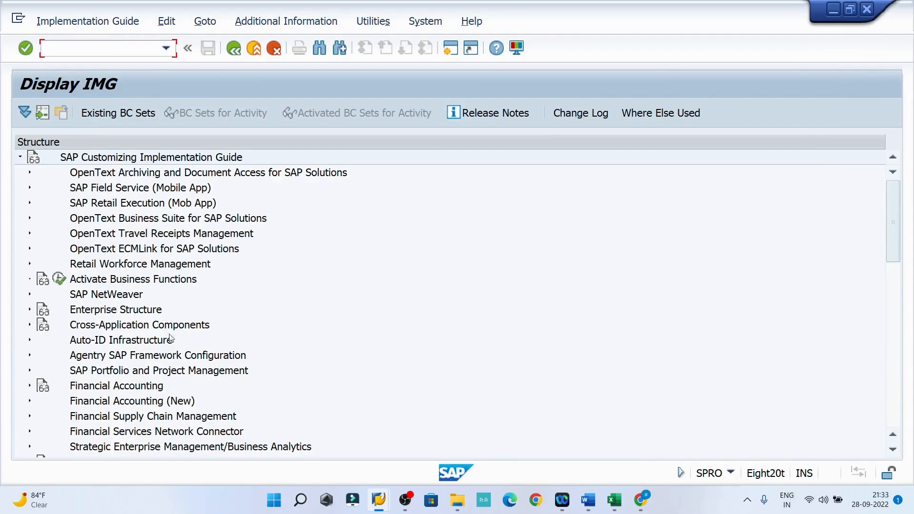
Expand Logistics Execution and its Warehouse Management node in the implementation guide structure
scroll(186, 325, down, 3)
scroll(186, 325, down, 4)
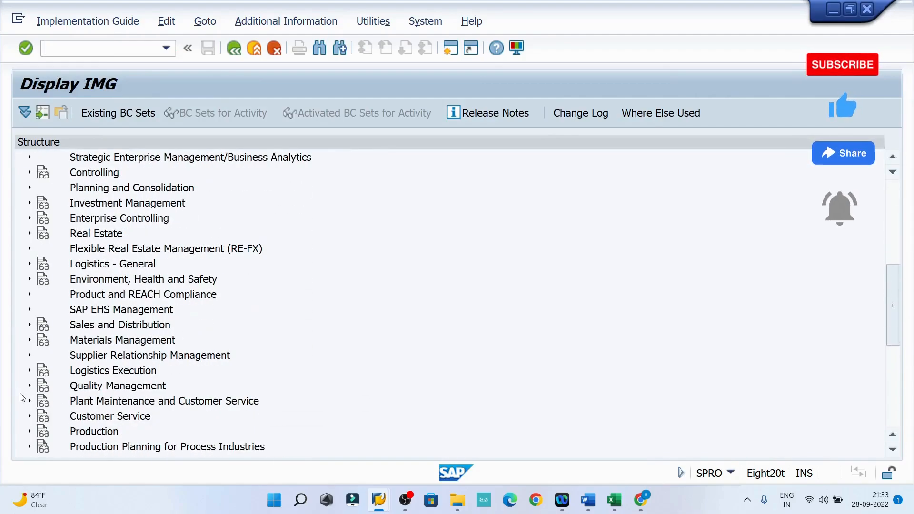
click(29, 371)
scroll(138, 338, down, 1)
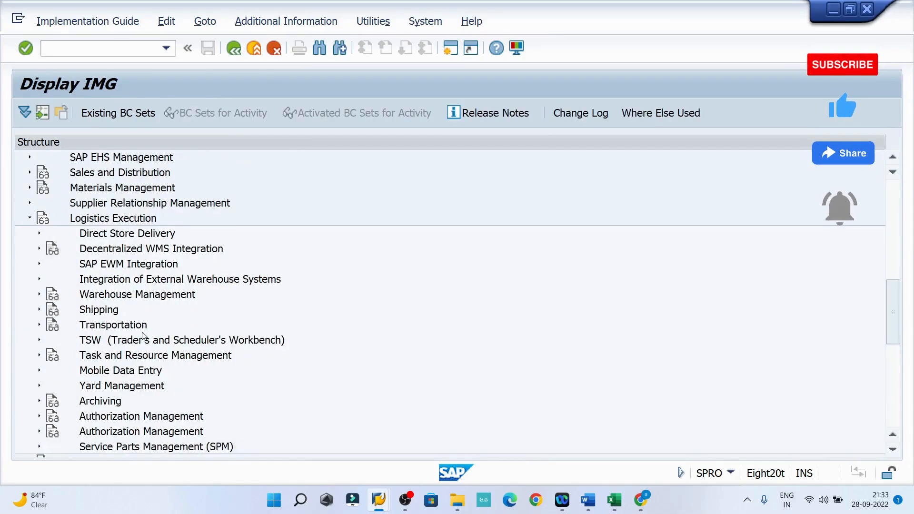
click(39, 279)
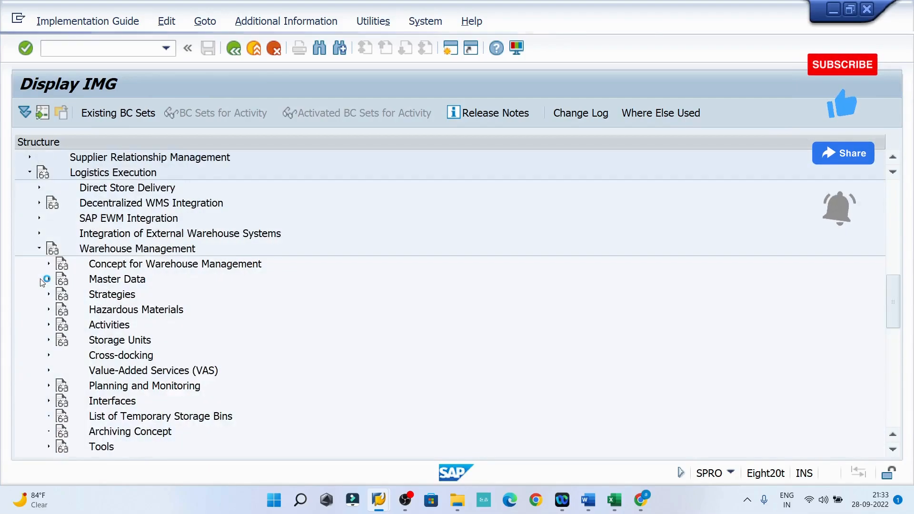
click(114, 249)
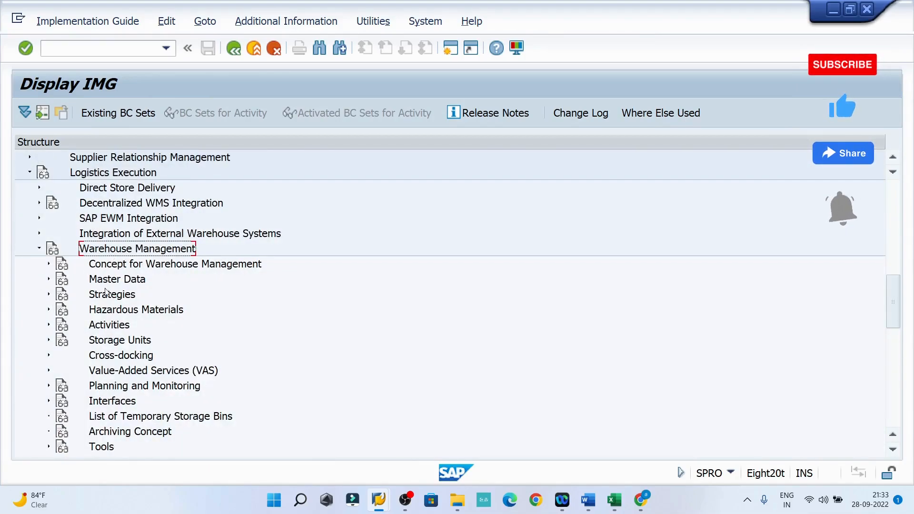
Expand Activities and Transfers under Warehouse Management and open the Define Movement Types activity
click(107, 329)
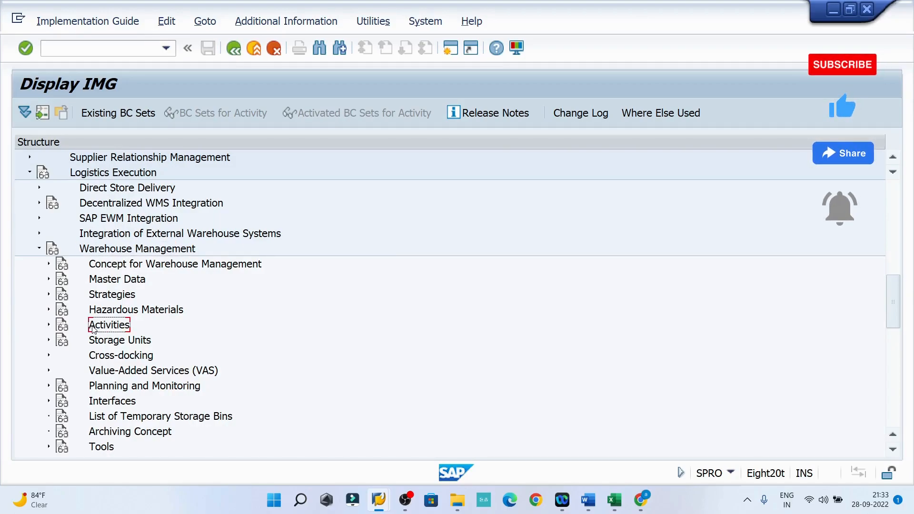
click(49, 325)
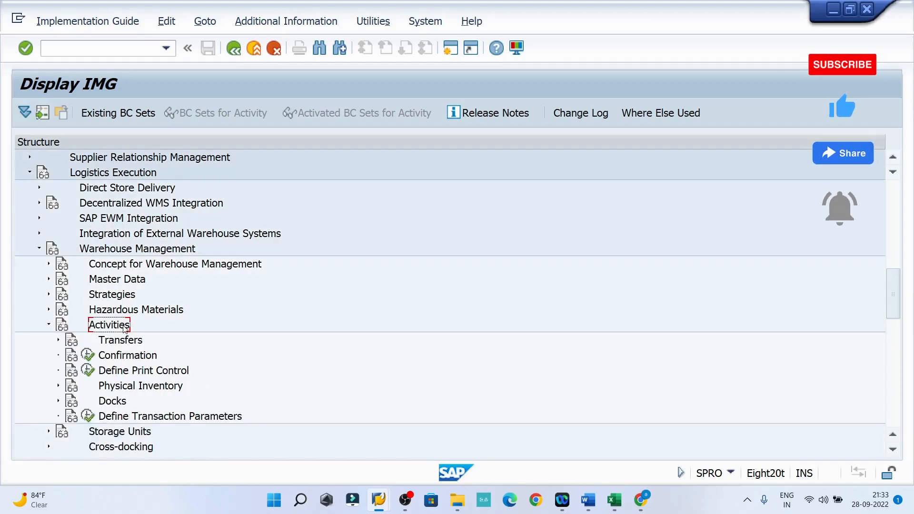
scroll(124, 328, down, 2)
click(57, 280)
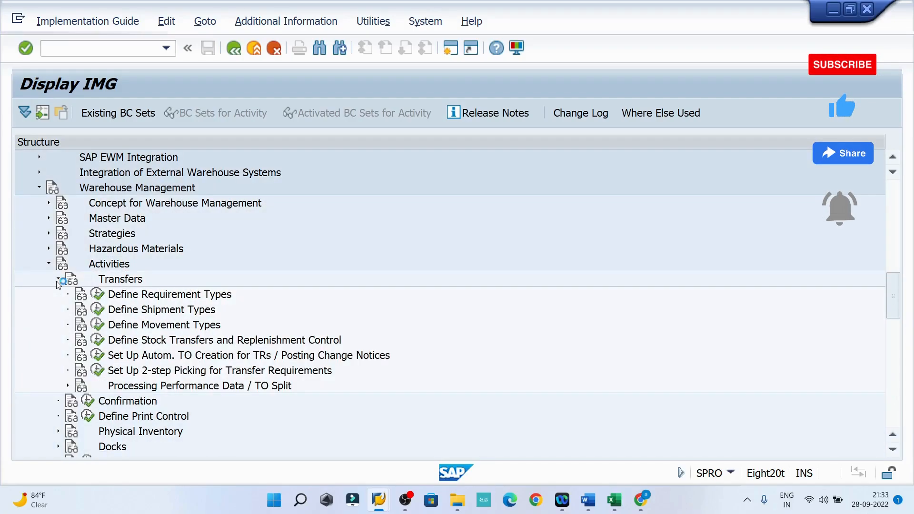
scroll(58, 284, down, 1)
click(100, 312)
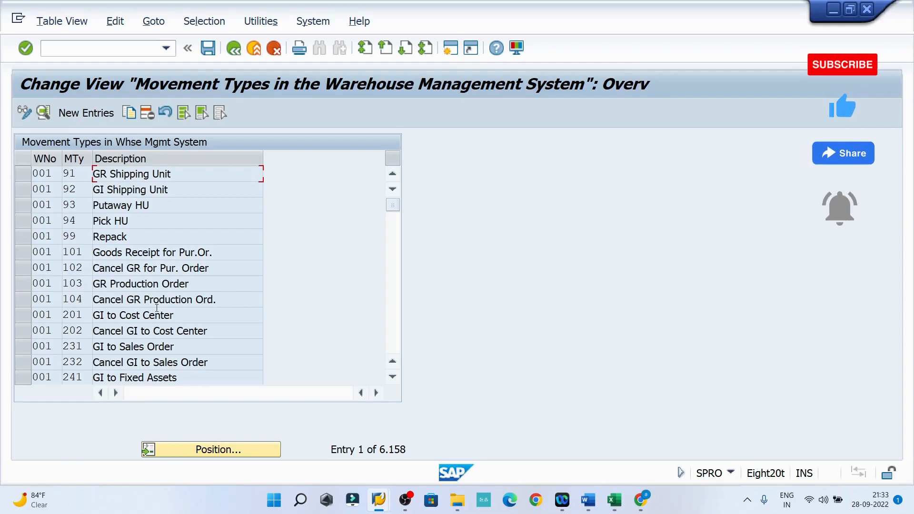
Review the detail settings of movement type 91 in warehouse 001 and return to the overview
double_click(42, 173)
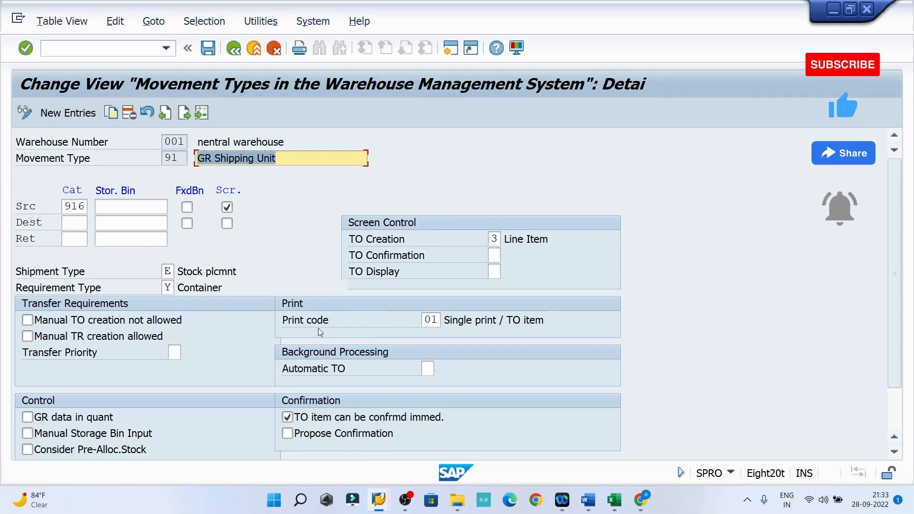
scroll(244, 338, down, 3)
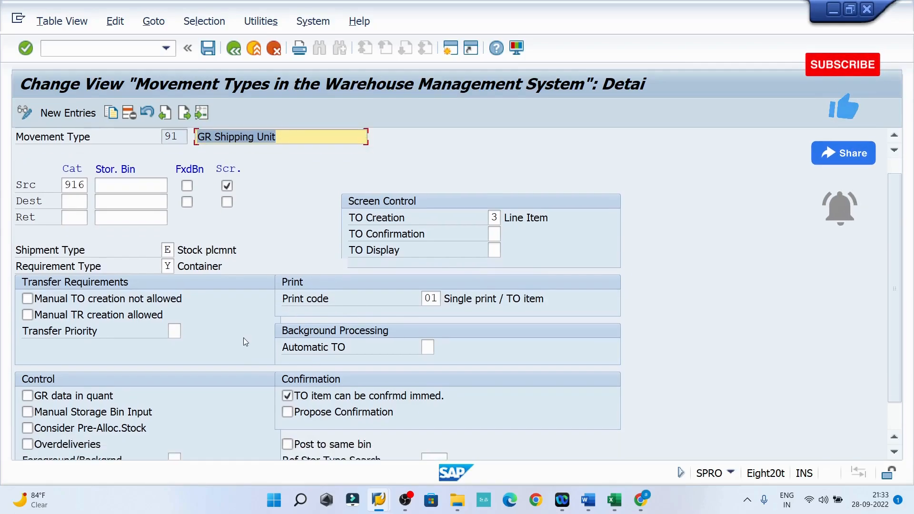
scroll(242, 335, up, 3)
scroll(241, 333, up, 1)
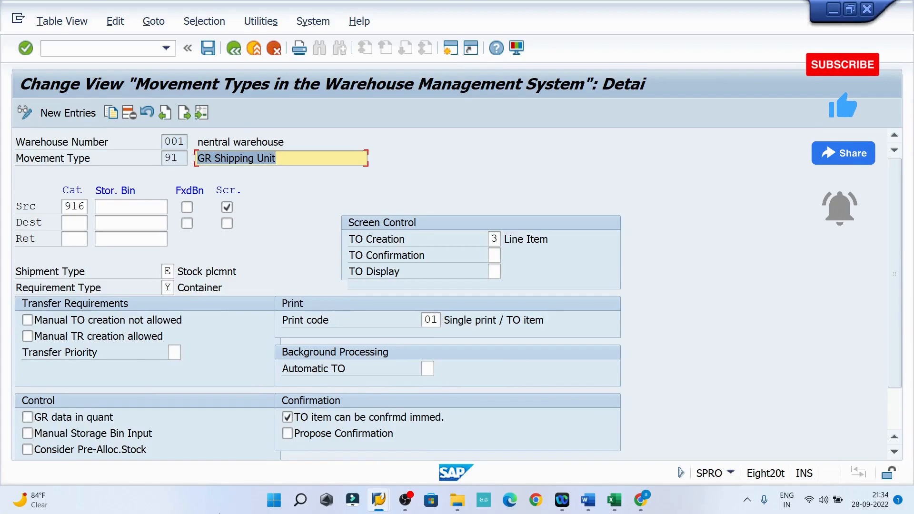
click(245, 219)
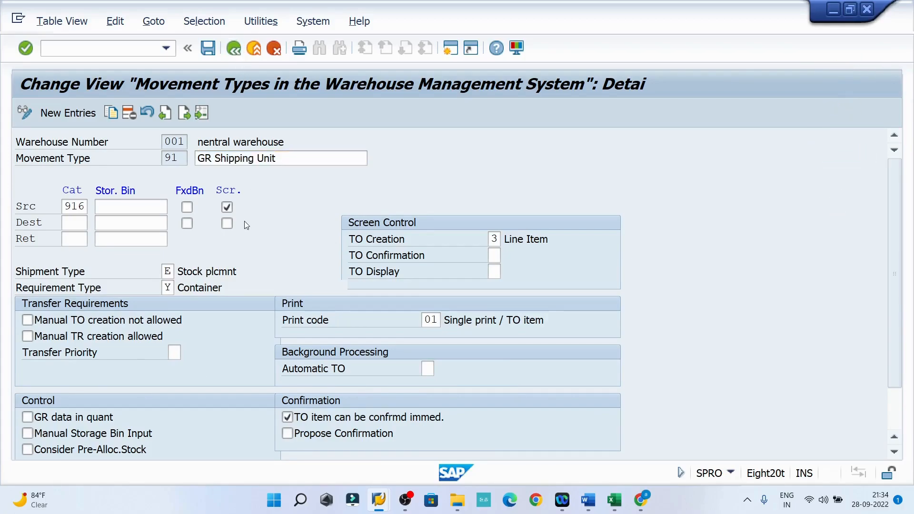
key(F3)
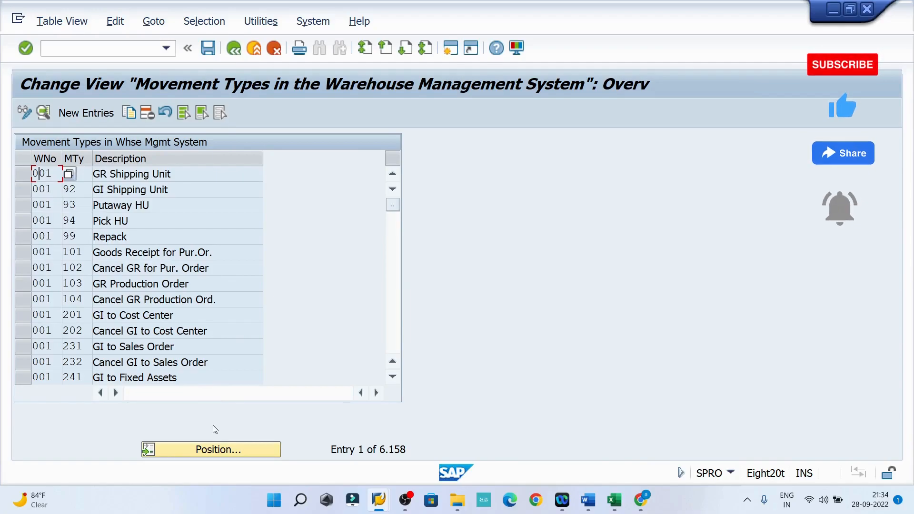
Locate movement type 501 of warehouse 001, view its details and return to the overview
click(216, 449)
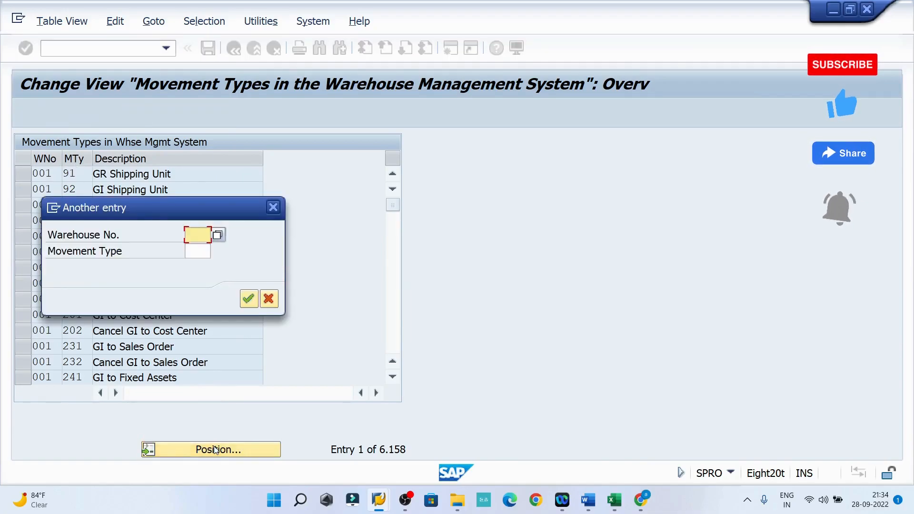
click(272, 300)
scroll(100, 341, down, 10)
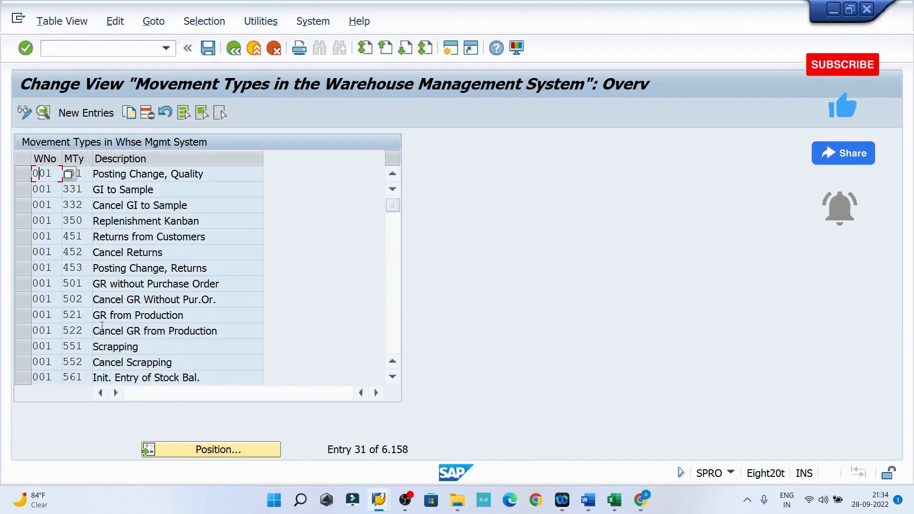
double_click(62, 286)
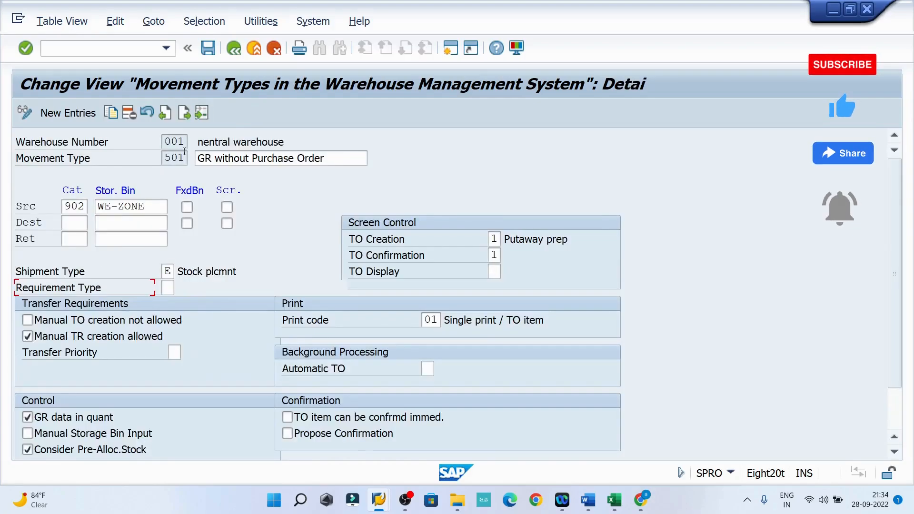
click(234, 48)
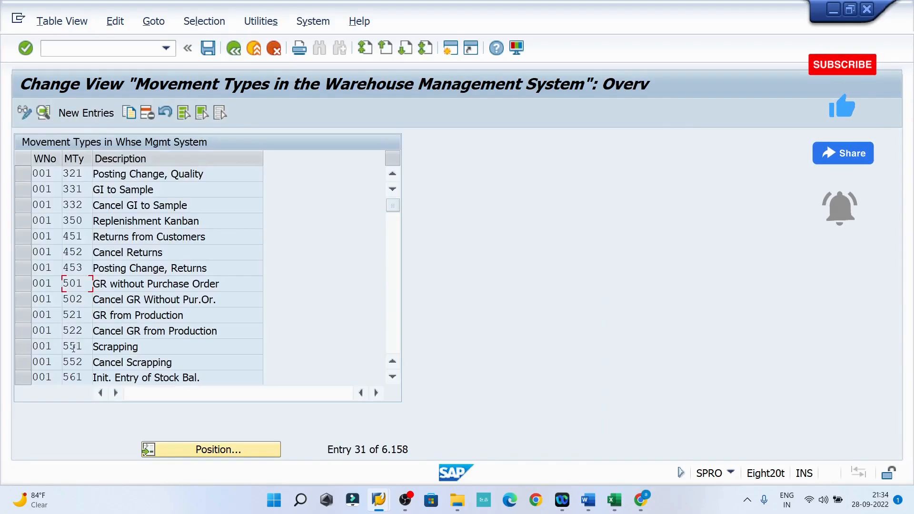
Copy the warehouse 001 entry for movement type 501 and set the target warehouse number to RCC
click(24, 284)
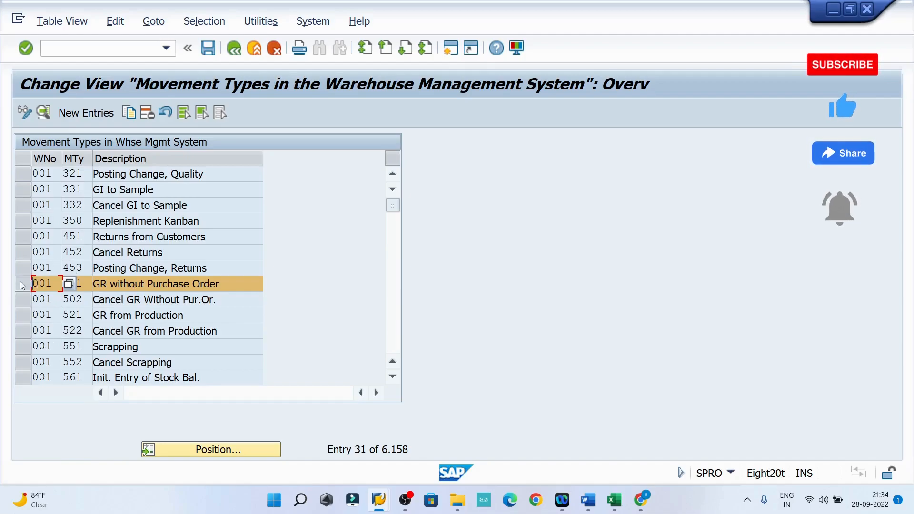
click(129, 113)
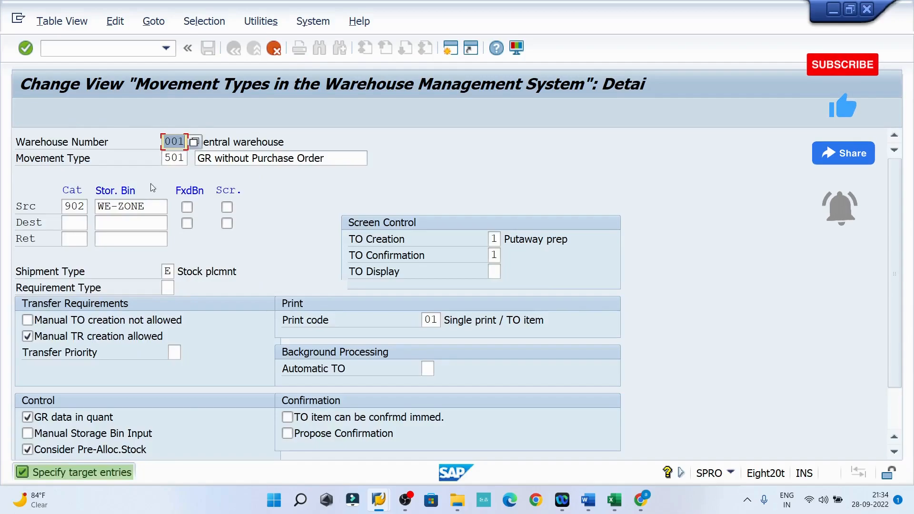
text(RCC)
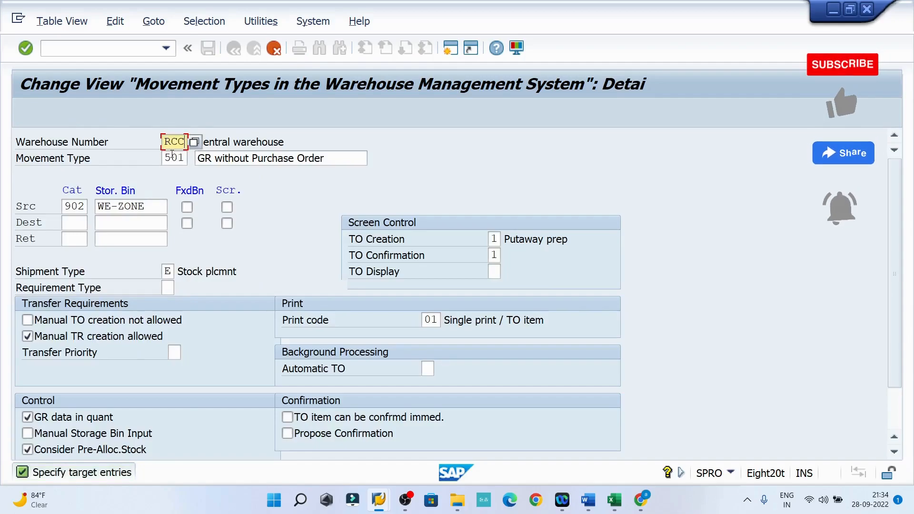
Clear the source storage category and source storage bin in the copied movement type entry
double_click(67, 205)
key(Delete)
double_click(107, 206)
key(Delete)
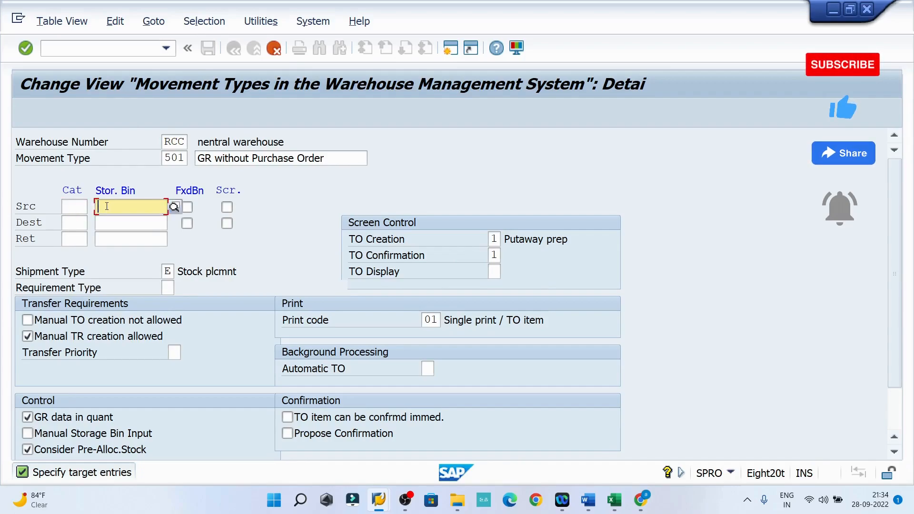
key(Tab)
key(Tab)
key(Tab)
key(Tab)
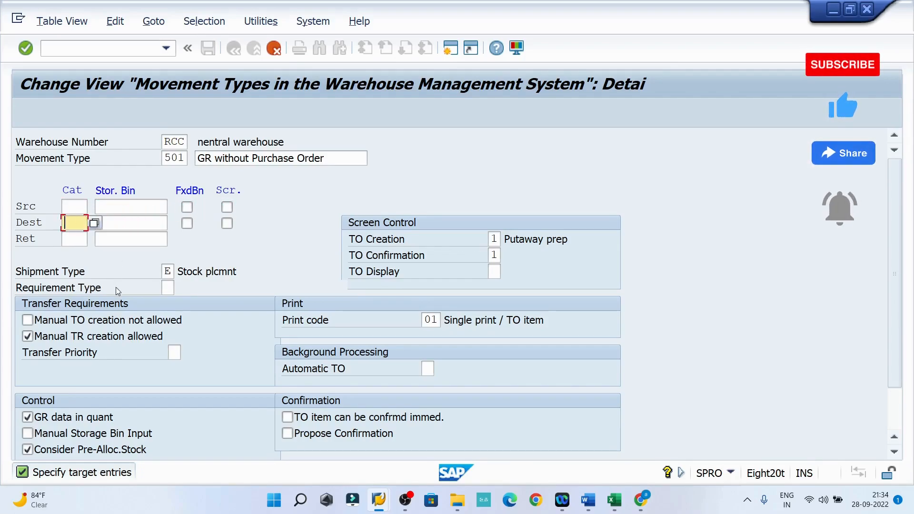
Clear the shipment type, print code and TO Confirmation values of the copied entry
double_click(165, 271)
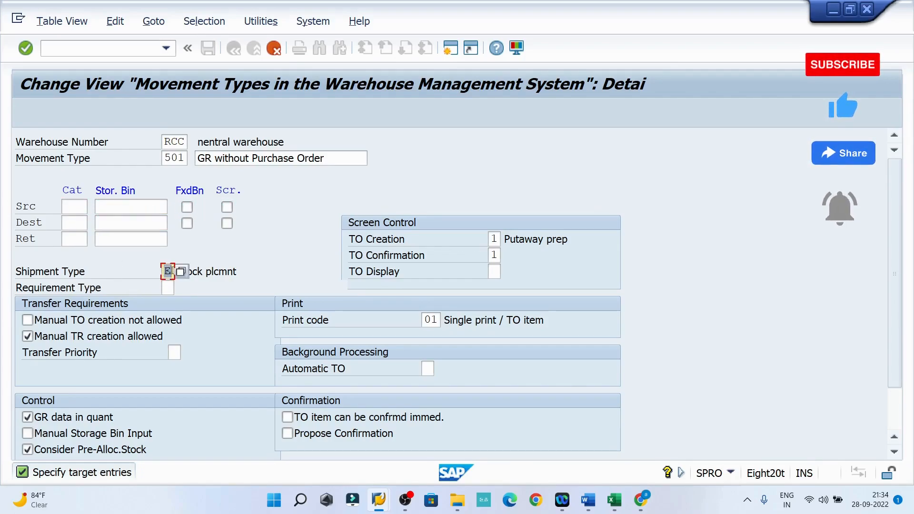
key(Delete)
double_click(429, 318)
key(Delete)
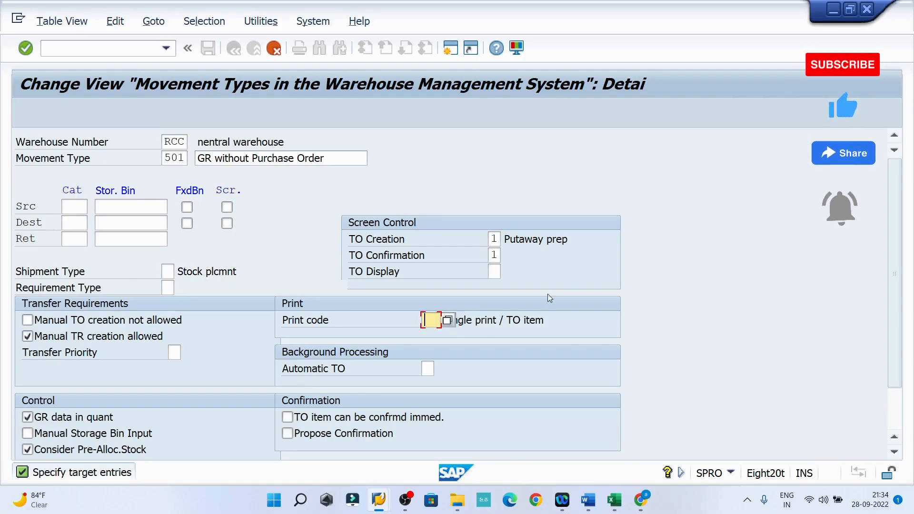
double_click(495, 253)
key(Delete)
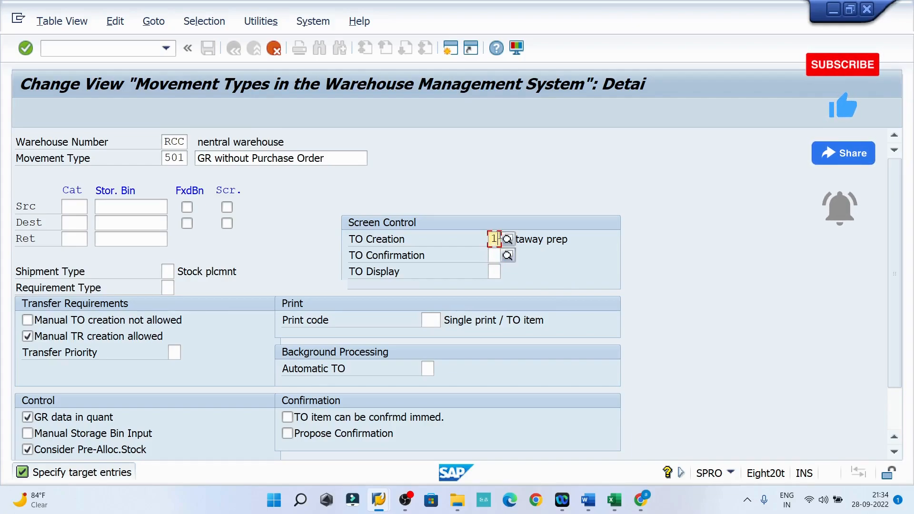
Review the possible TO Creation screens and choose 1, Preparation screen for placement into stock
click(510, 238)
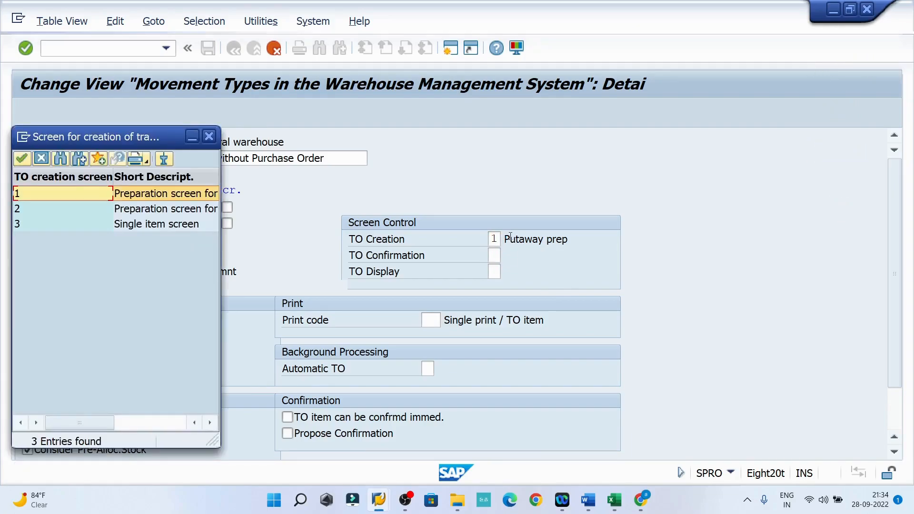
drag(222, 353, 495, 349)
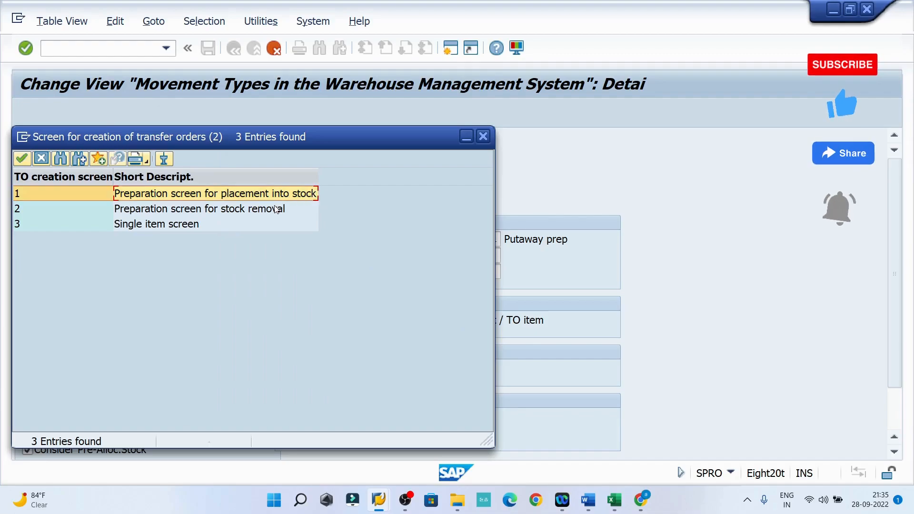
click(148, 212)
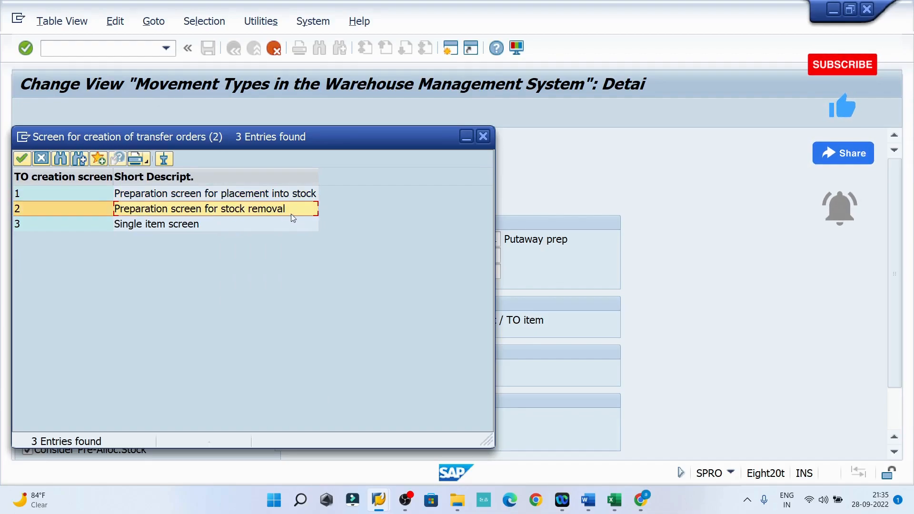
click(206, 229)
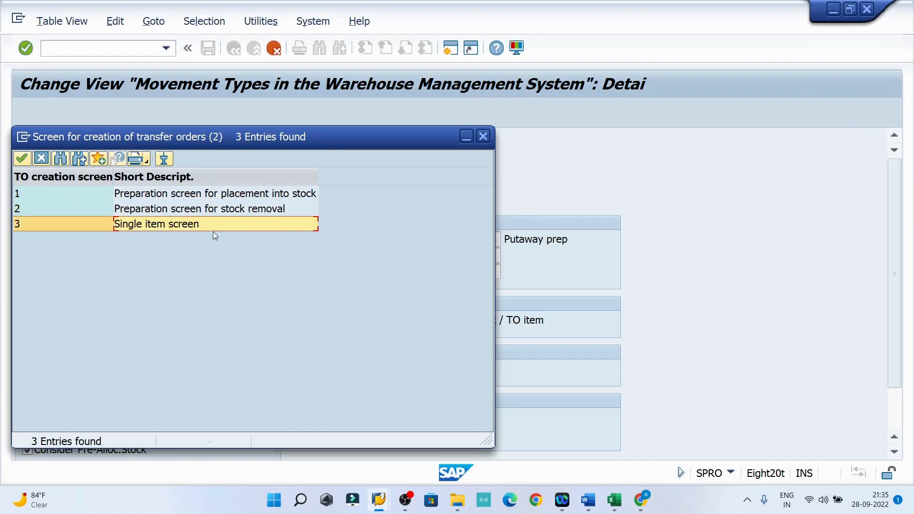
click(211, 197)
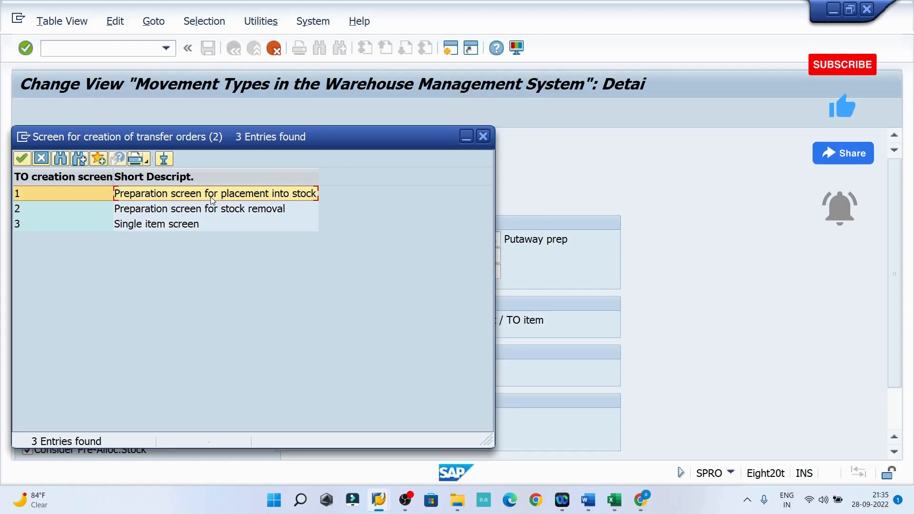
double_click(212, 199)
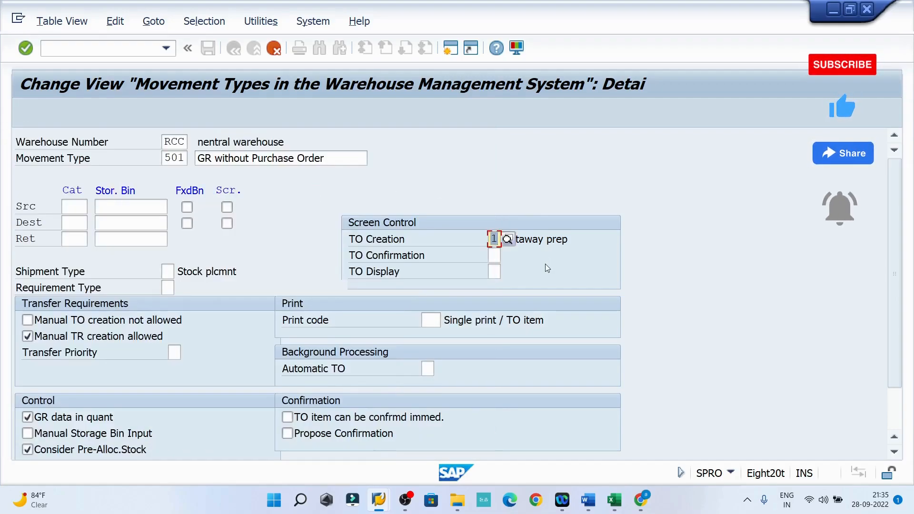
Confirm the copied movement type 501 entry for warehouse RCC and save it to the customizing request
key(Return)
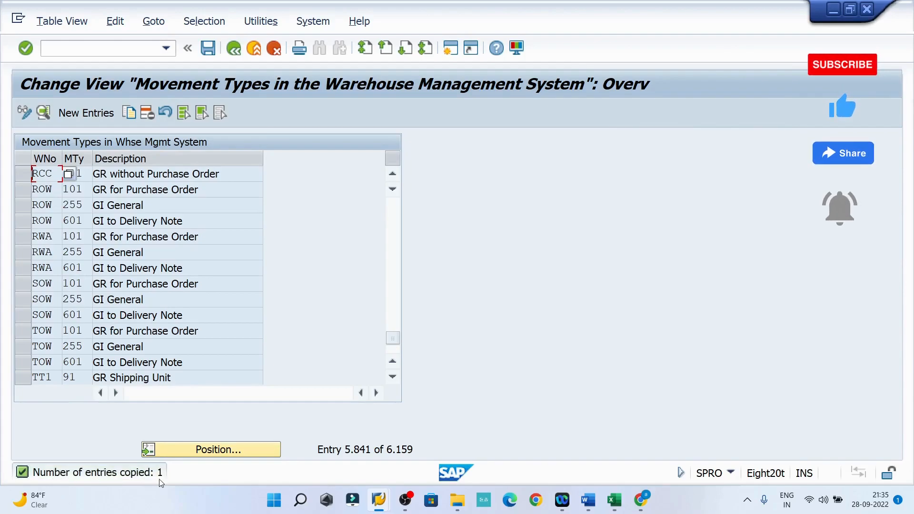
click(211, 48)
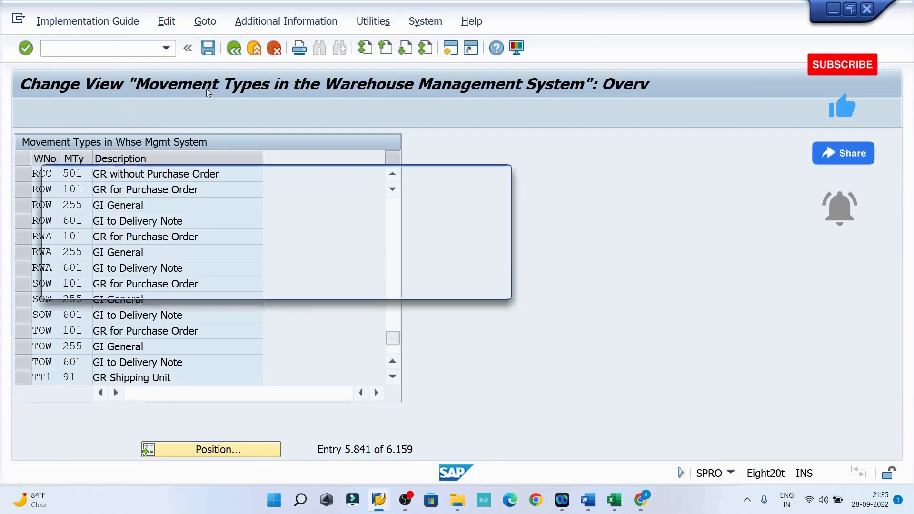
click(295, 283)
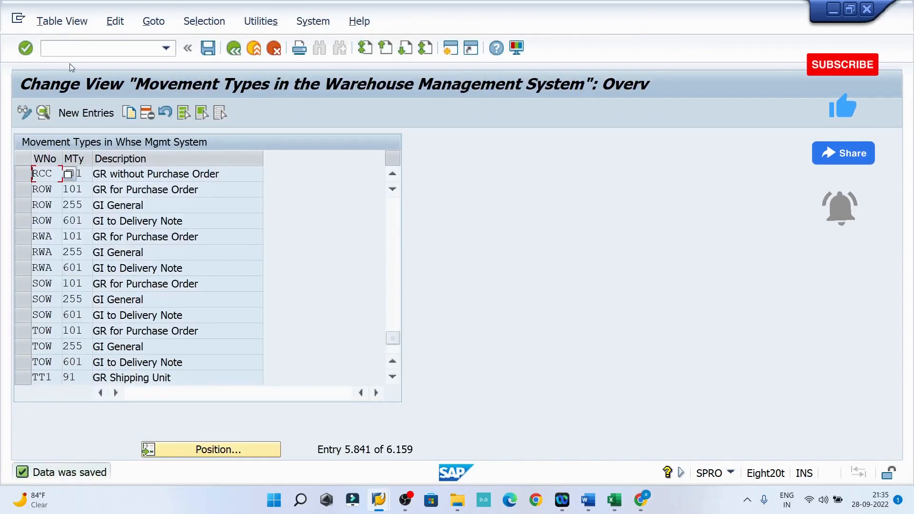
Select the RCC 501 entry in the overview, then leave the configuration with /n to return to SAP Easy Access
click(18, 172)
click(80, 188)
click(113, 47)
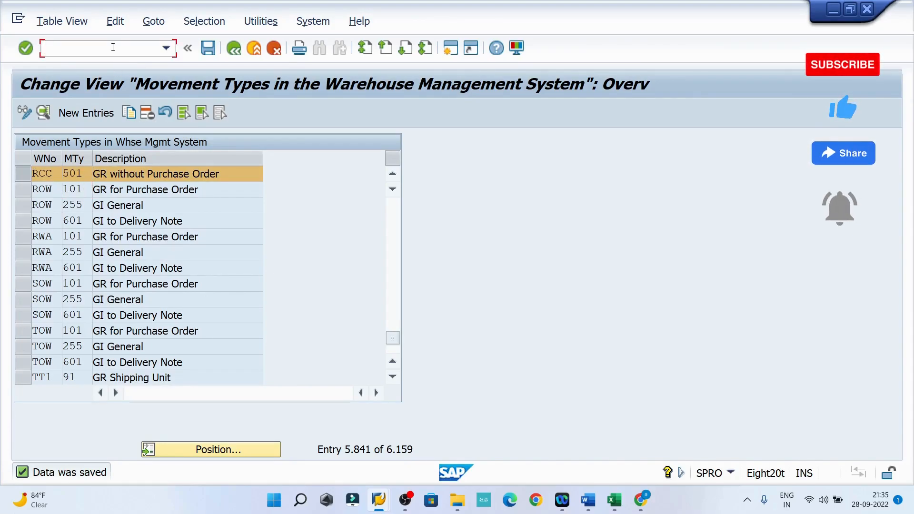
text(/n)
key(Return)
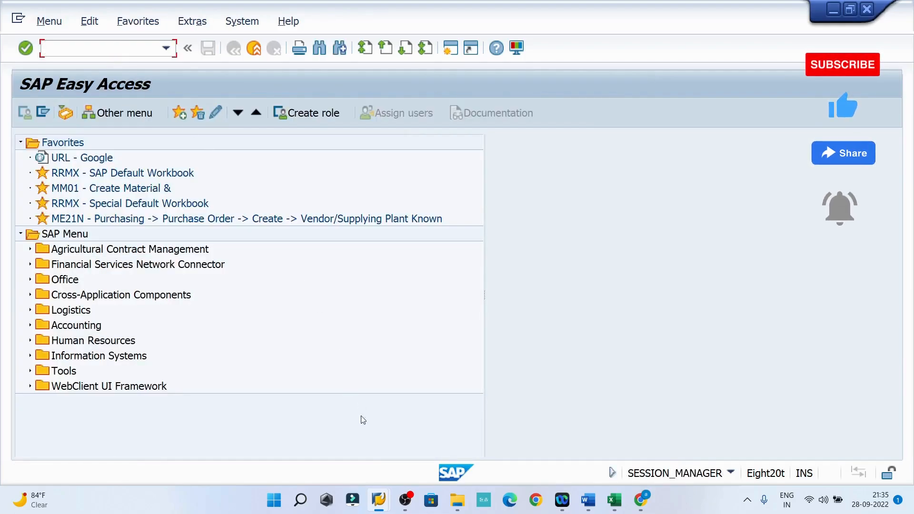
Switch to the open MIGO goods receipt session, close its old error log and check the document again
click(377, 498)
click(242, 399)
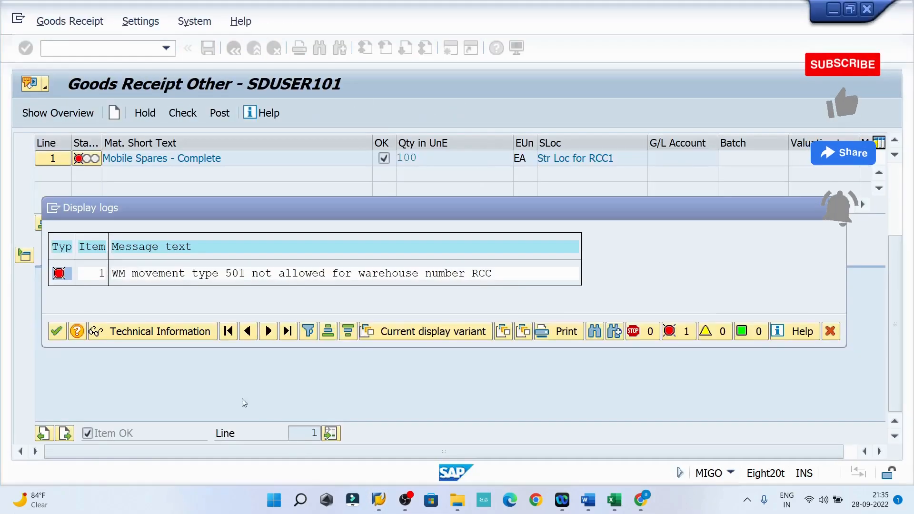
click(57, 335)
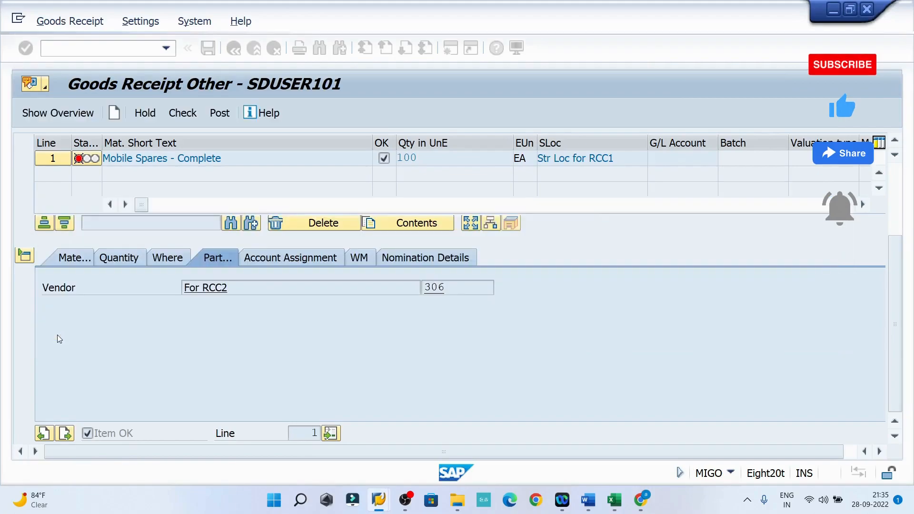
click(184, 113)
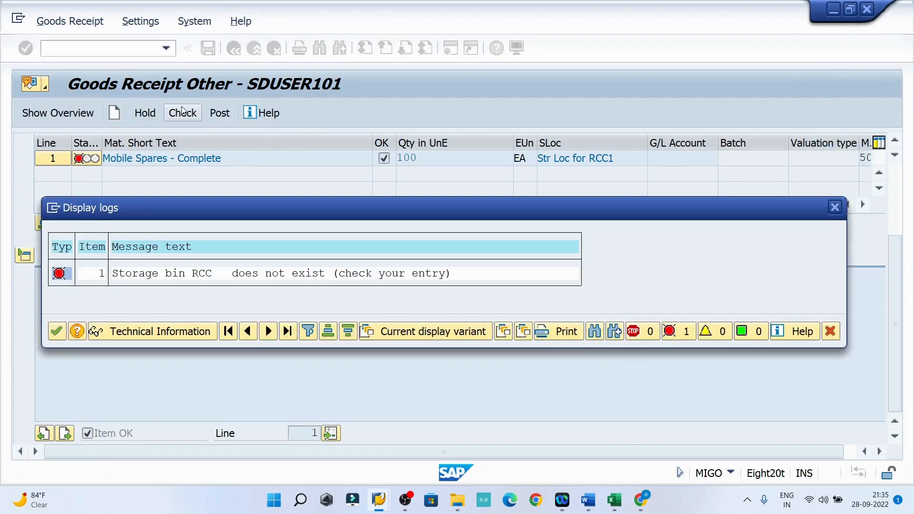
drag(188, 206, 151, 161)
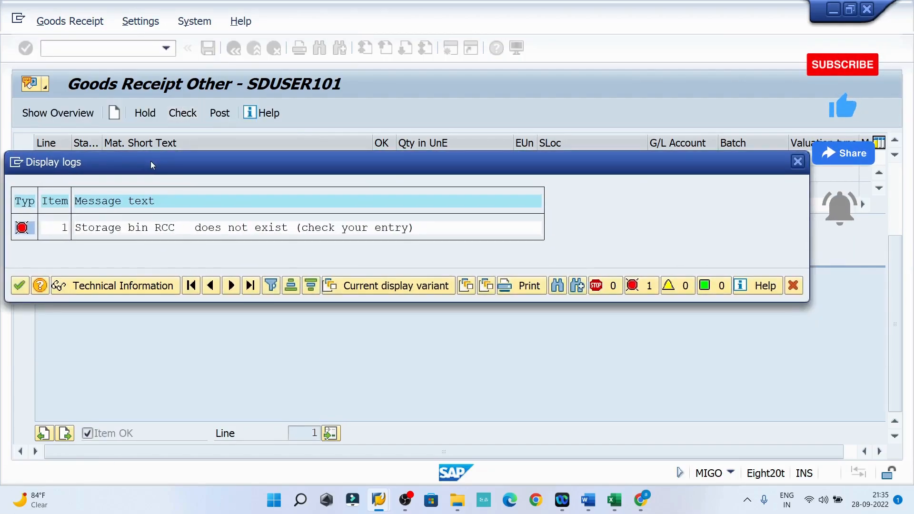